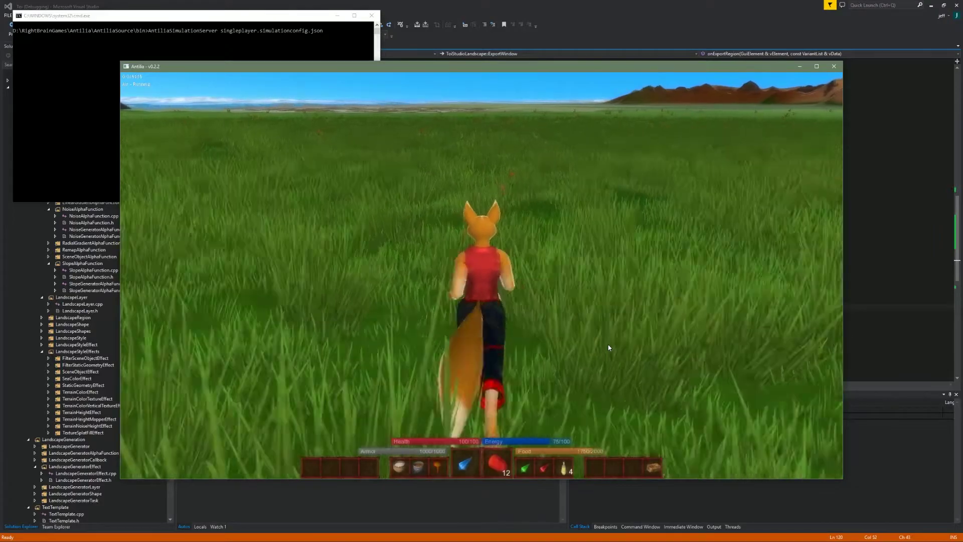
Look around the grassland and the shoreline from the character's viewpoint in the running game
right_click_drag(608, 345, 459, 354)
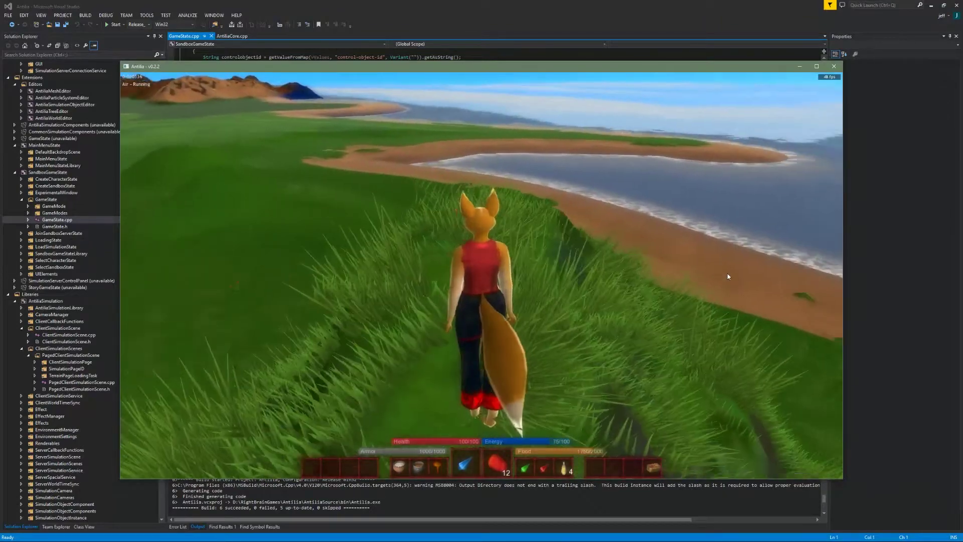
right_click_drag(713, 279, 962, 289)
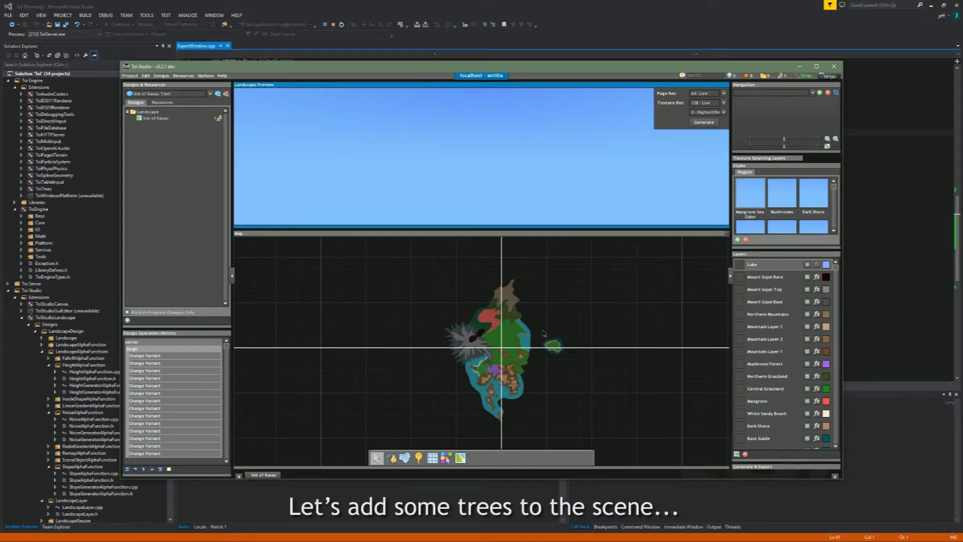
Examine the island's regions on the map and its generated terrain in the 3D landscape preview
scroll(535, 352, "up", 5)
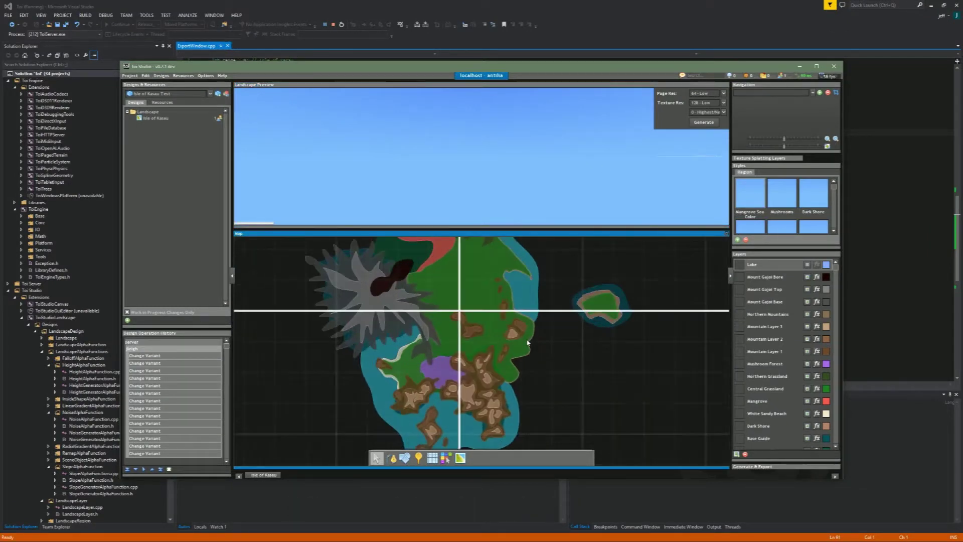
middle_click_drag(586, 262, 578, 342)
scroll(577, 343, "up", 2)
middle_click_drag(549, 263, 590, 354)
middle_click_drag(594, 296, 594, 377)
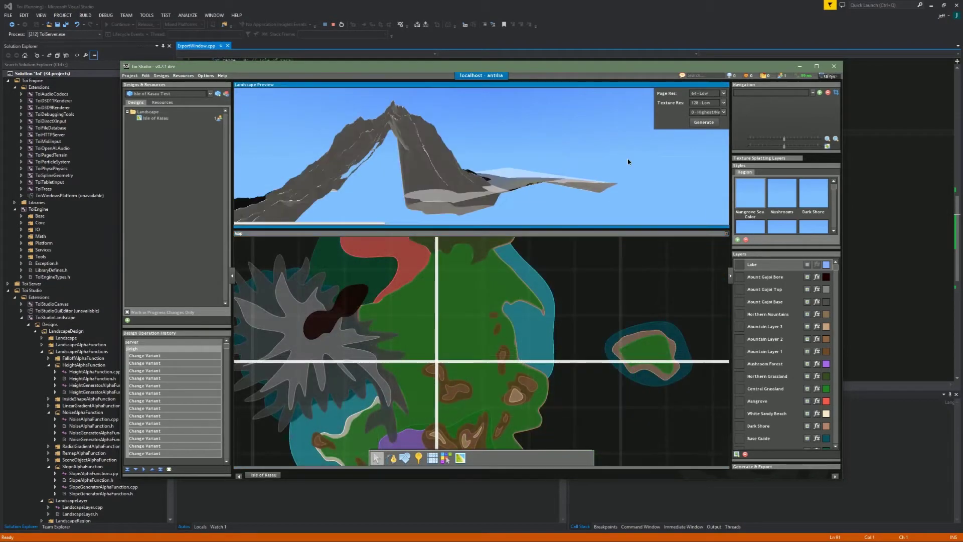
mouse_move(628, 159)
middle_mouse_down()
mouse_move(625, 172)
mouse_move(637, 175)
middle_mouse_up()
key("s")
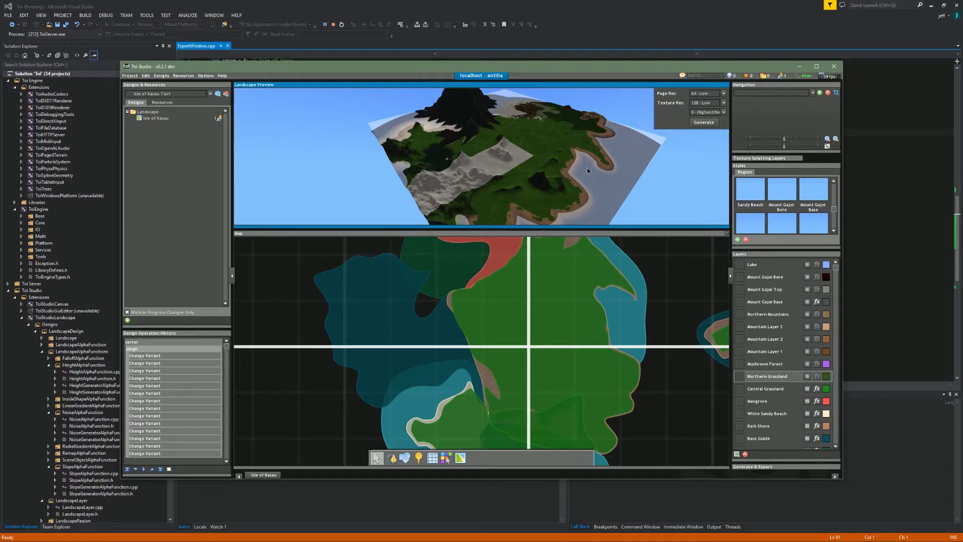
key("w")
middle_click_drag(588, 168, 563, 158)
key("w")
key("w")
key("w")
key("w")
key("w")
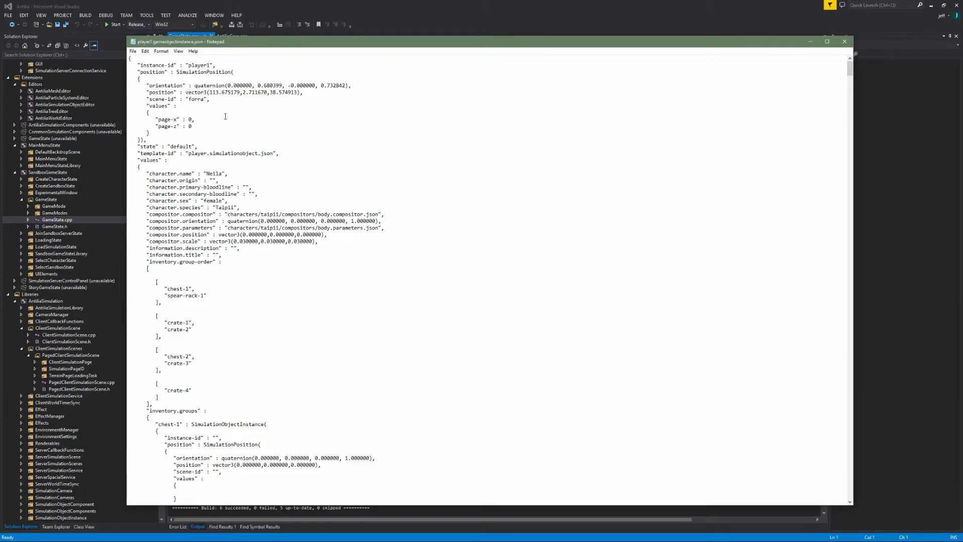
Add a Scene Object Effect to the Central Grassland region style and view its trees in the game
scroll(225, 116, "down", 15)
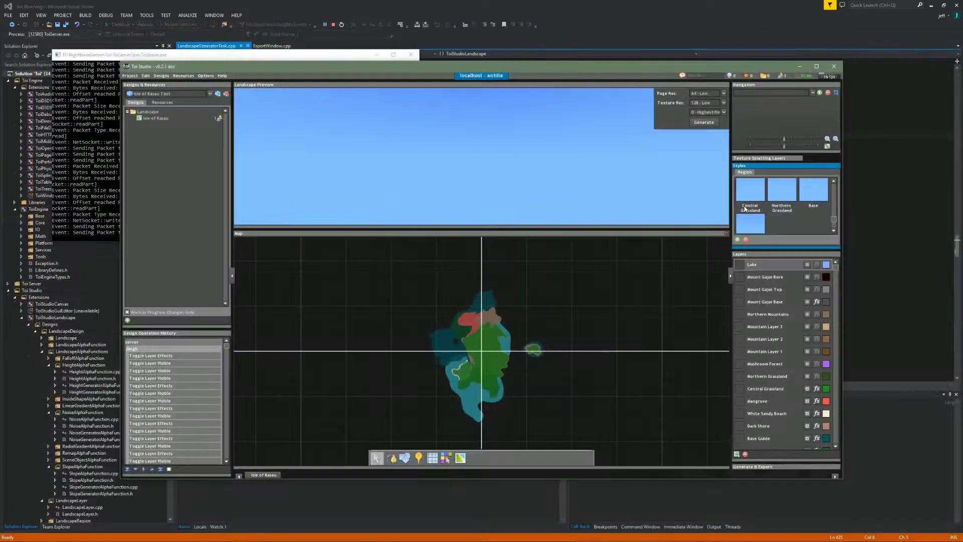
double_click(745, 198)
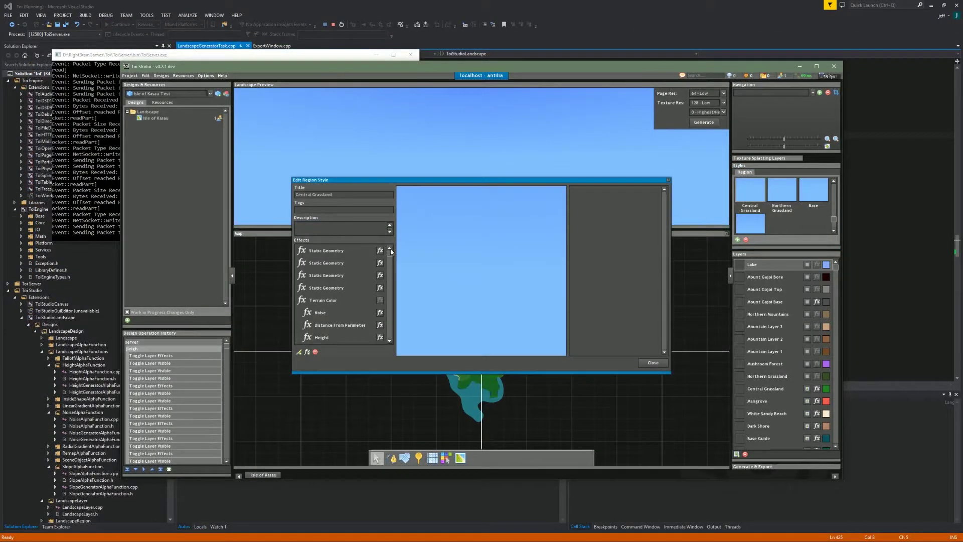
left_click(358, 254)
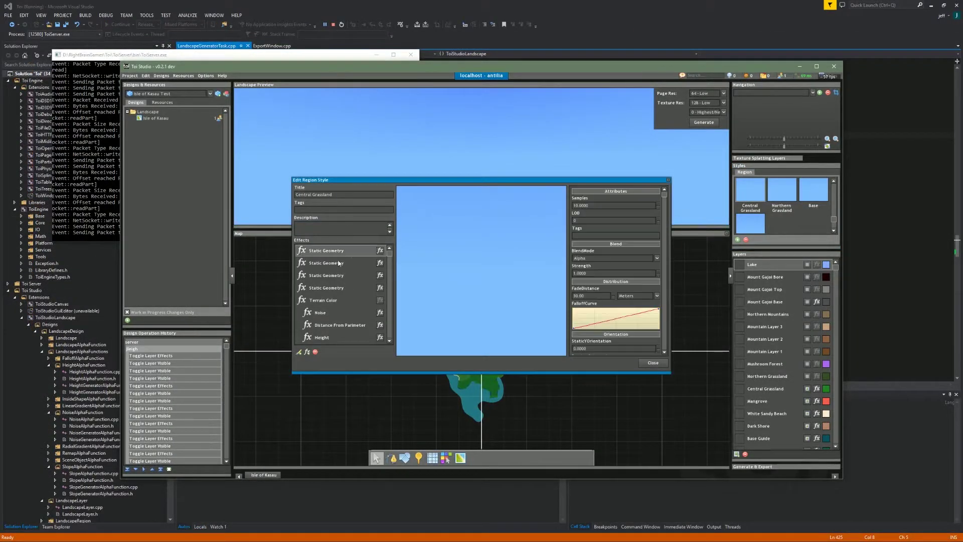
left_click(306, 352)
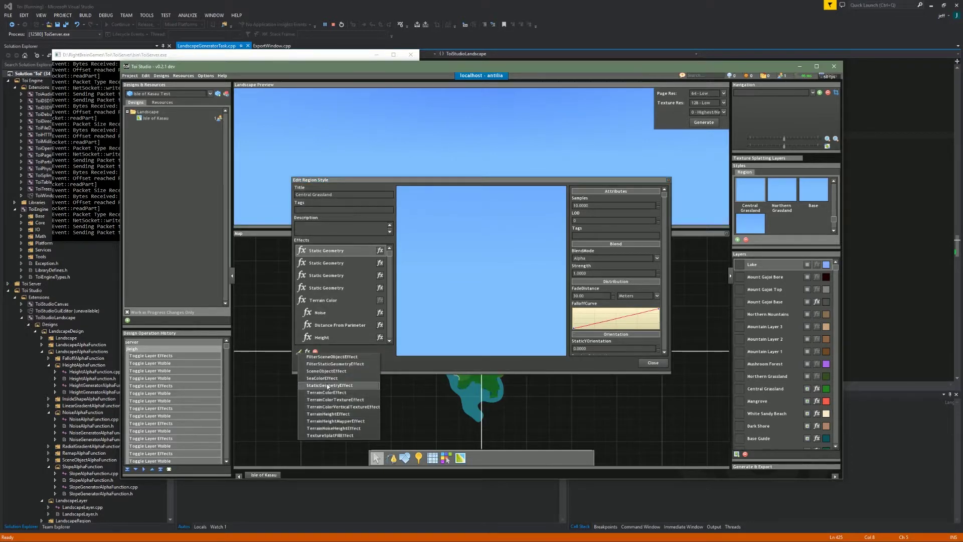
left_click(329, 372)
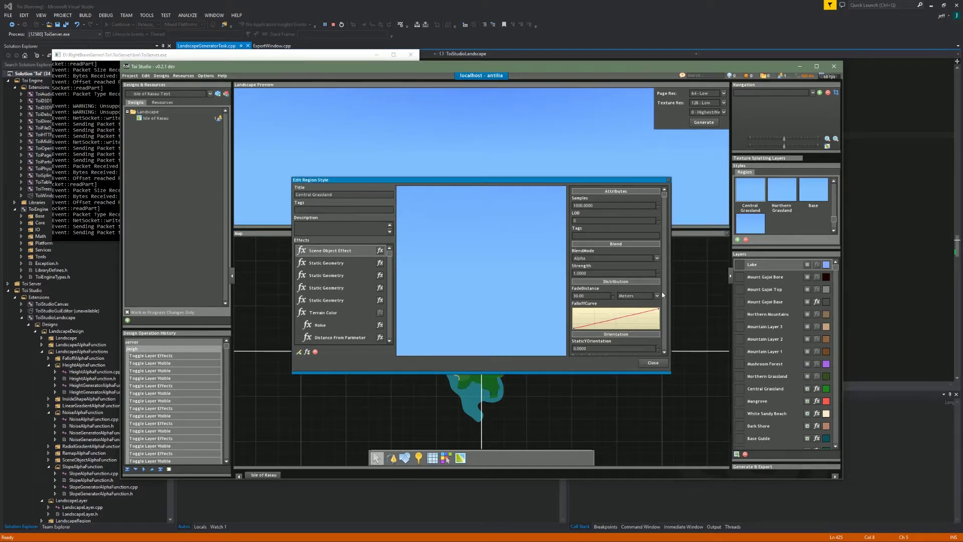
left_click_drag(665, 196, 670, 336)
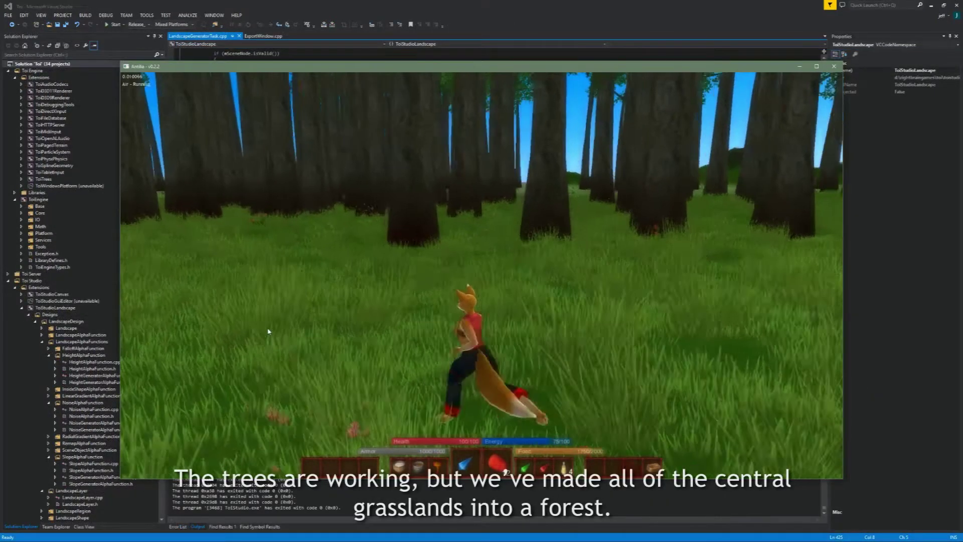
right_click_drag(267, 331, 525, 346)
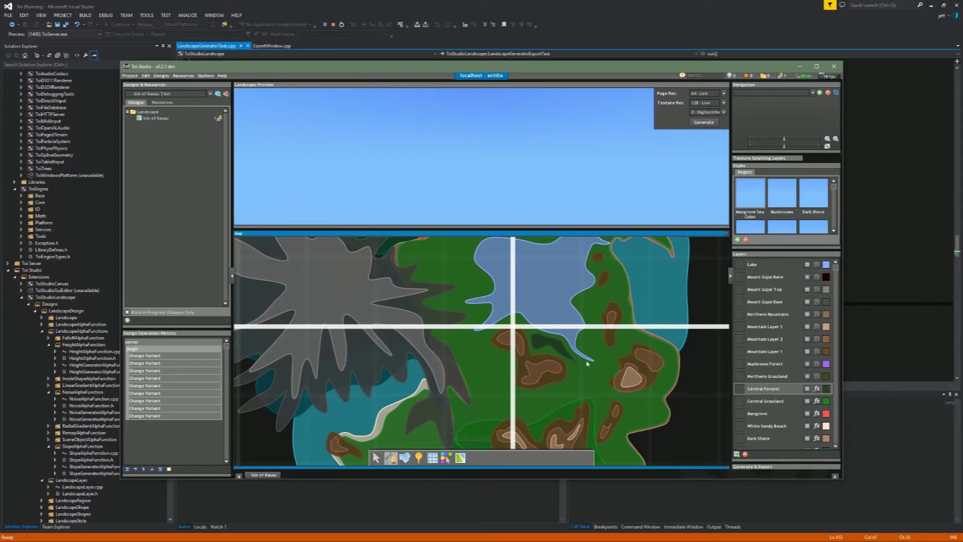
Draw forest areas on the Central Forests layer across the central grasslands, around the mountains and the lake
middle_click_drag(462, 423, 428, 363)
scroll(428, 363, "up", 3)
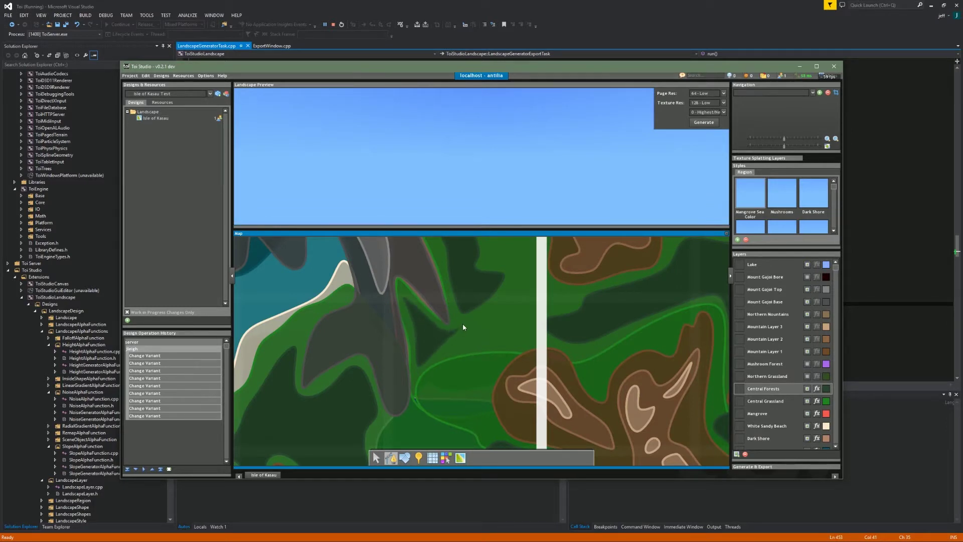
mouse_move(501, 311)
middle_mouse_down()
mouse_move(495, 335)
mouse_move(452, 366)
middle_mouse_up()
mouse_move(599, 311)
middle_mouse_down()
mouse_move(496, 318)
mouse_move(413, 269)
middle_mouse_up()
middle_click_drag(547, 241, 485, 356)
left_click_drag(499, 335, 478, 332)
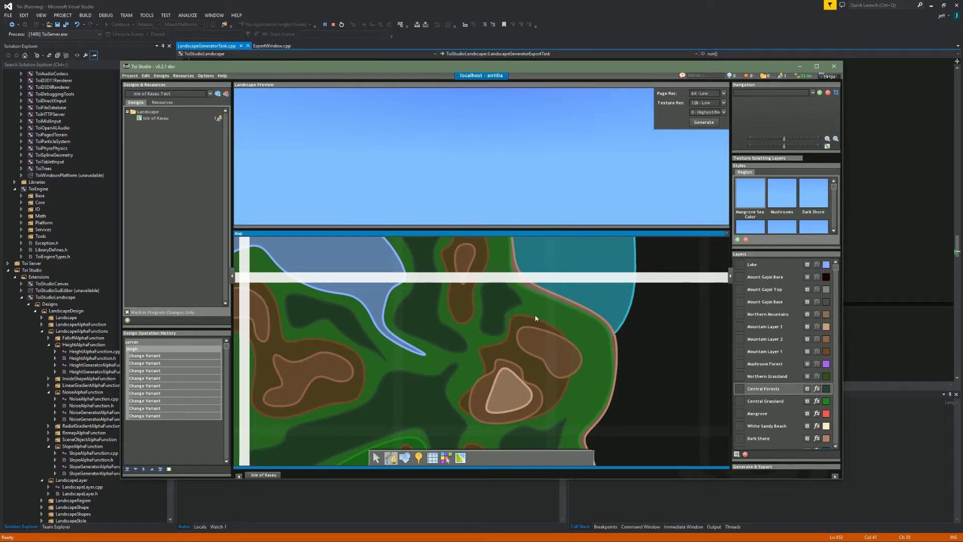
scroll(536, 318, "down", 3)
Title the new region style Central Forests and add a Scene Object Effect using the template/talltree.txt scene object template
left_click(834, 231)
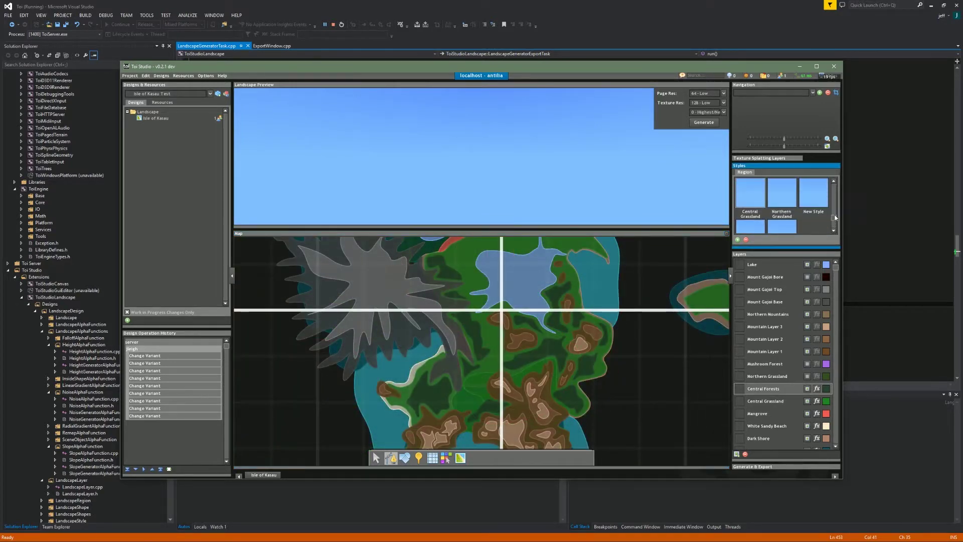
double_click(816, 200)
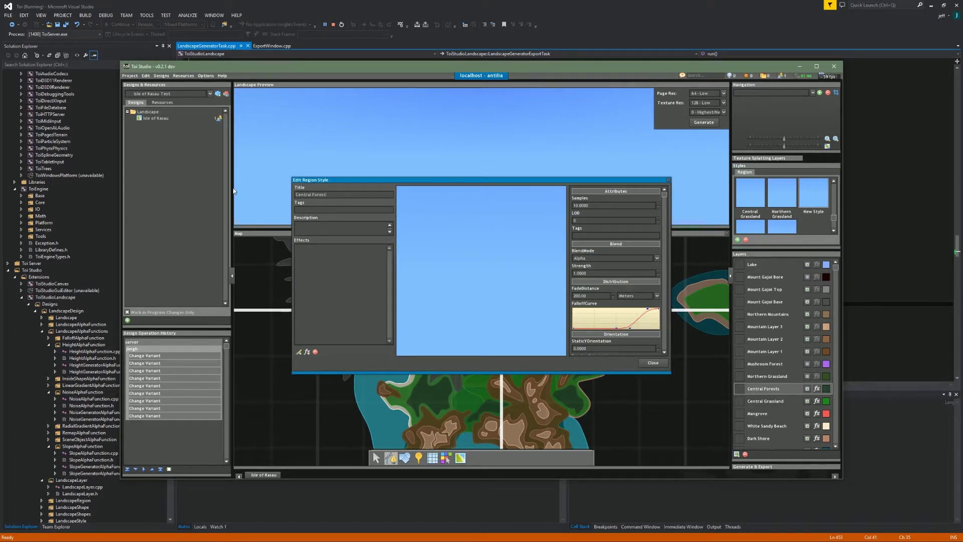
left_click(304, 352)
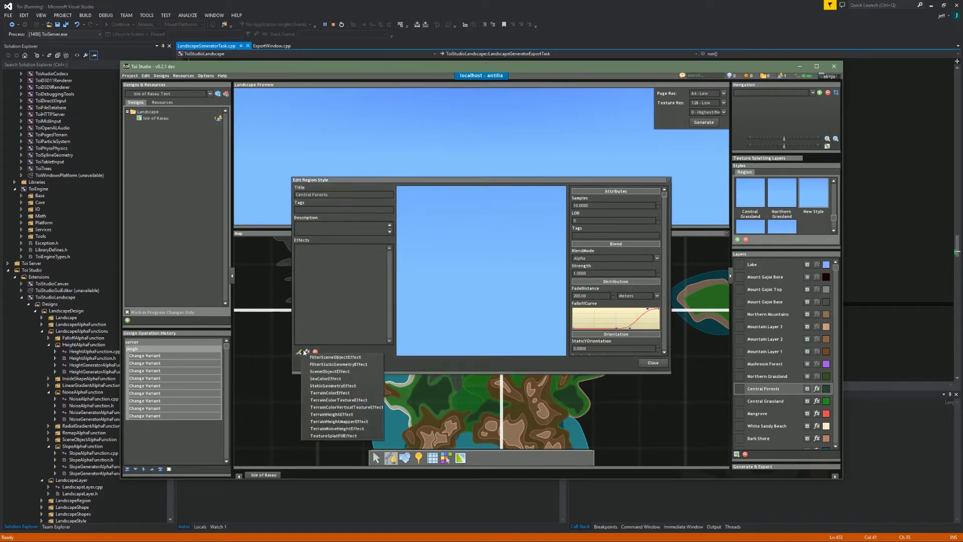
left_click(329, 371)
scroll(663, 301, "down", 5)
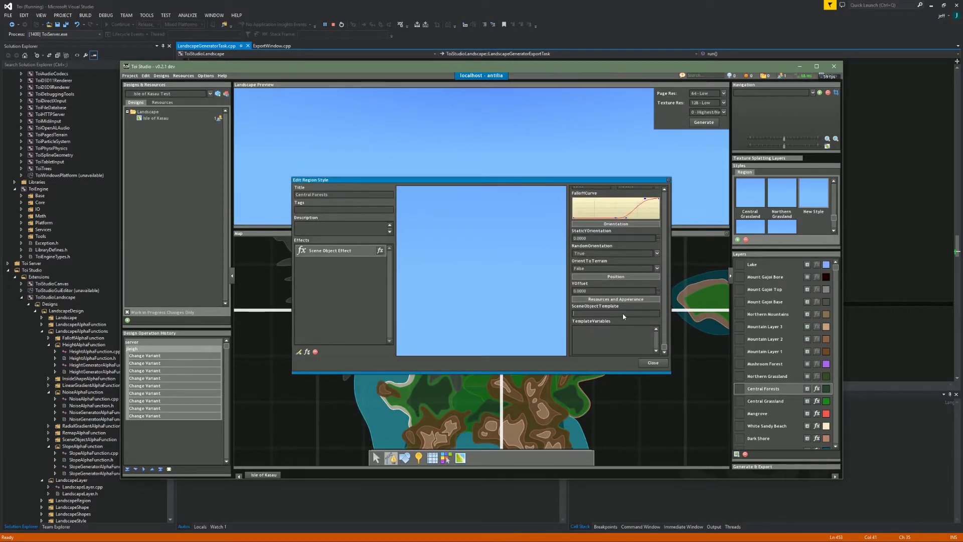
type("template/talltree.txt")
left_click(653, 362)
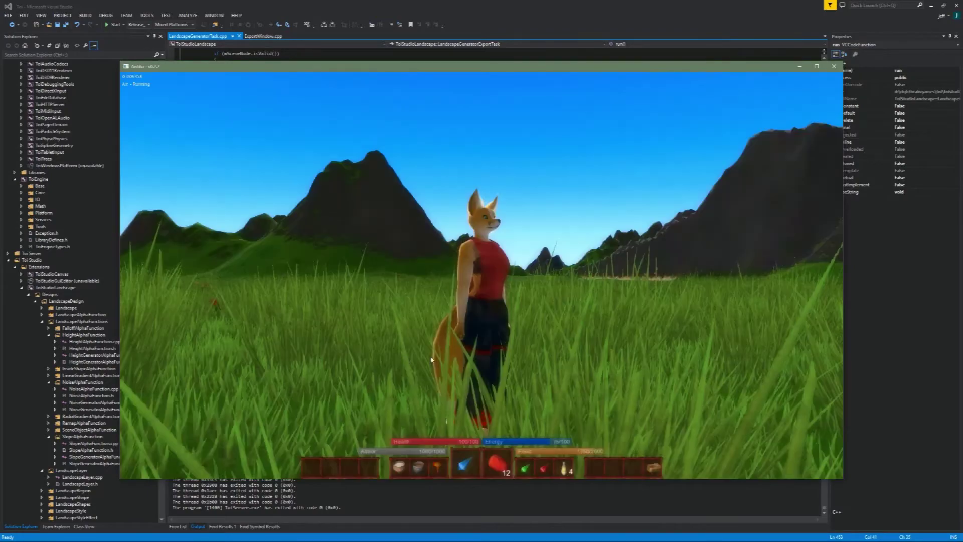
Look around the grassland in the game to check for the forest trees
right_click_drag(431, 360, 339, 338)
scroll(474, 334, "down", 5)
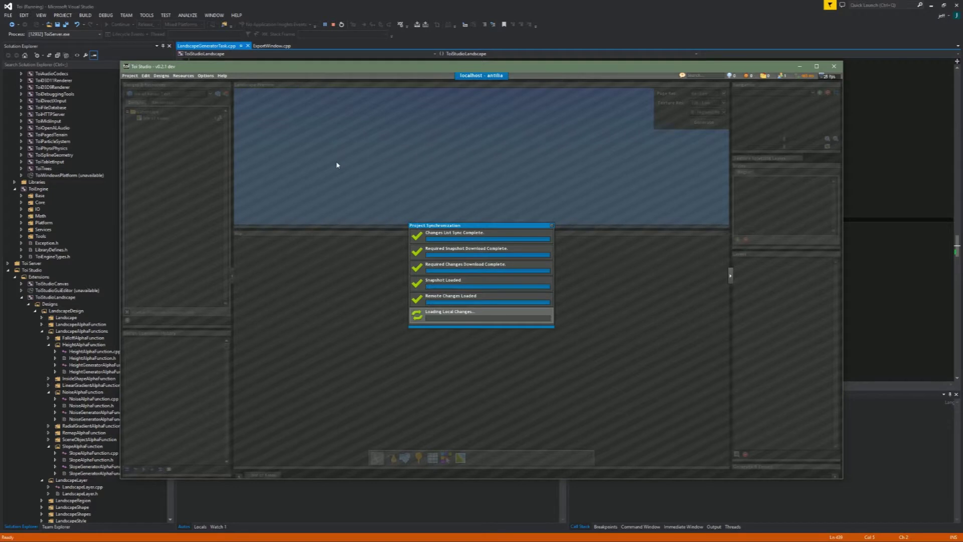
Assign the Central Forests style to the Central Forests layer and open the Generate & Export settings
scroll(483, 318, "up", 8)
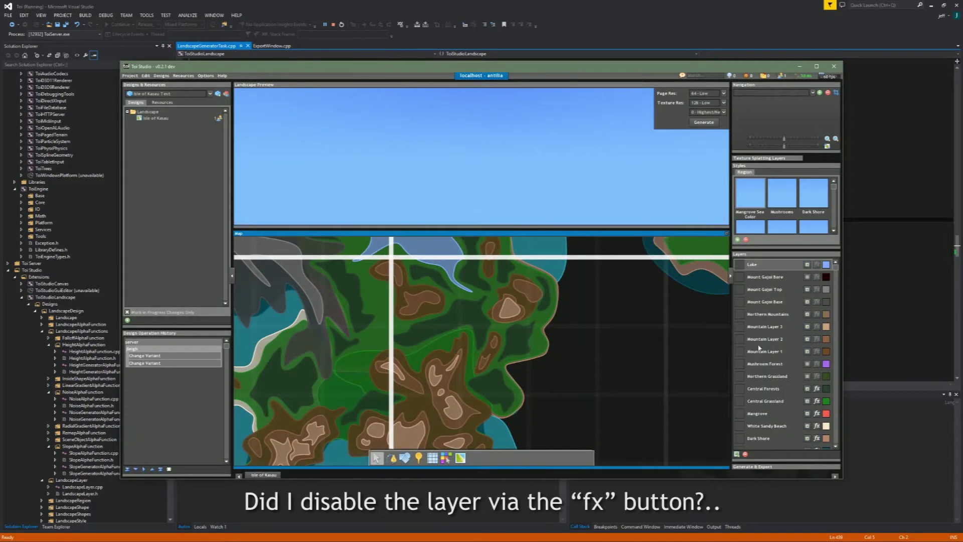
left_click(776, 393)
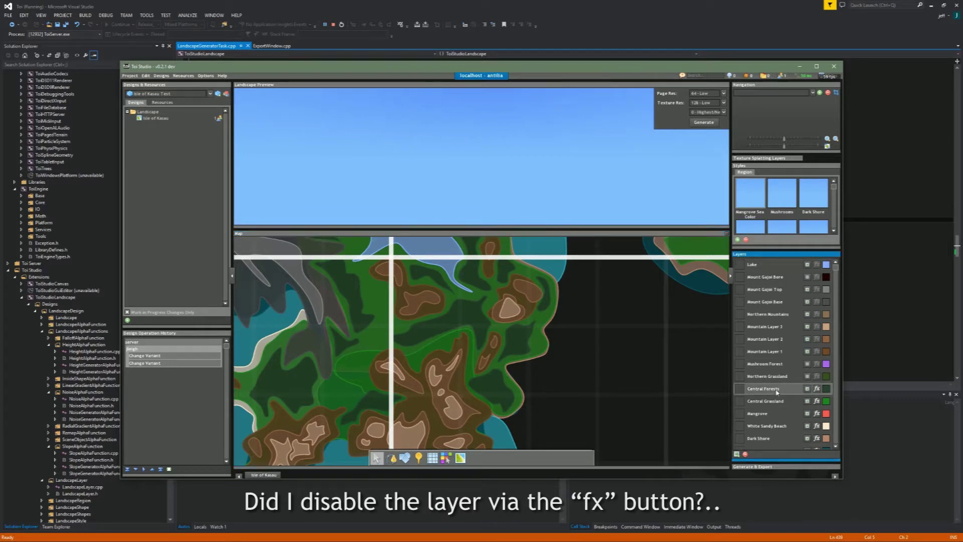
left_click_drag(836, 190, 836, 226)
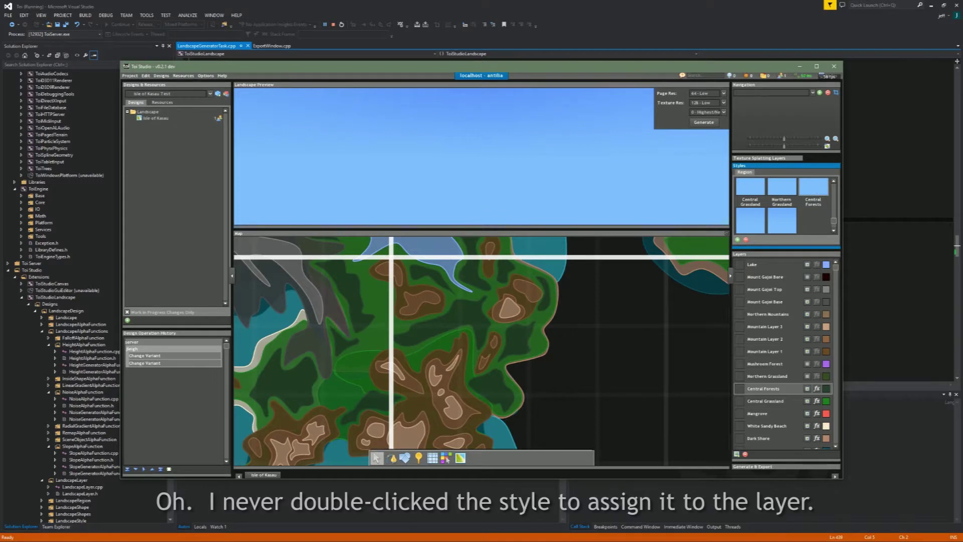
left_click(780, 466)
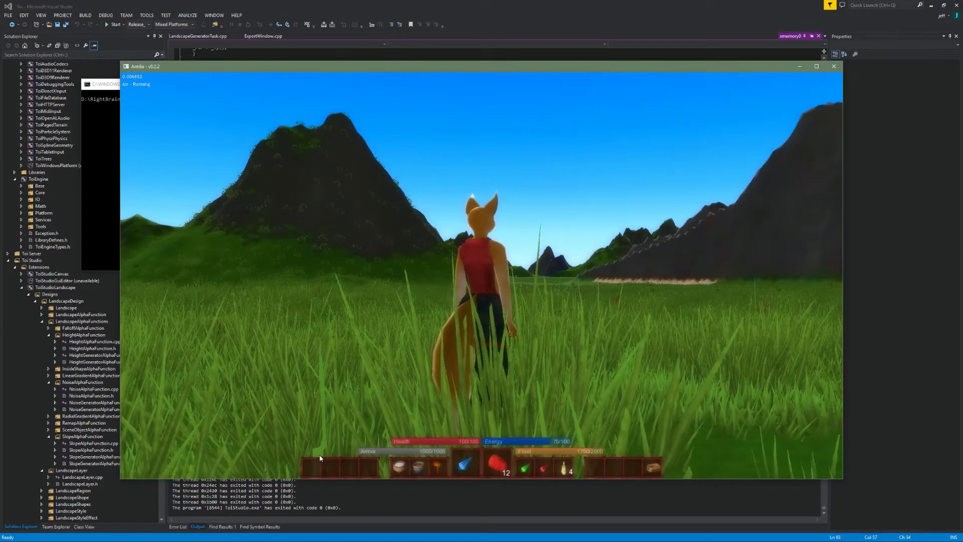
Run the character across the grassland towards the tree groups to inspect the forest distribution in the game
key("w")
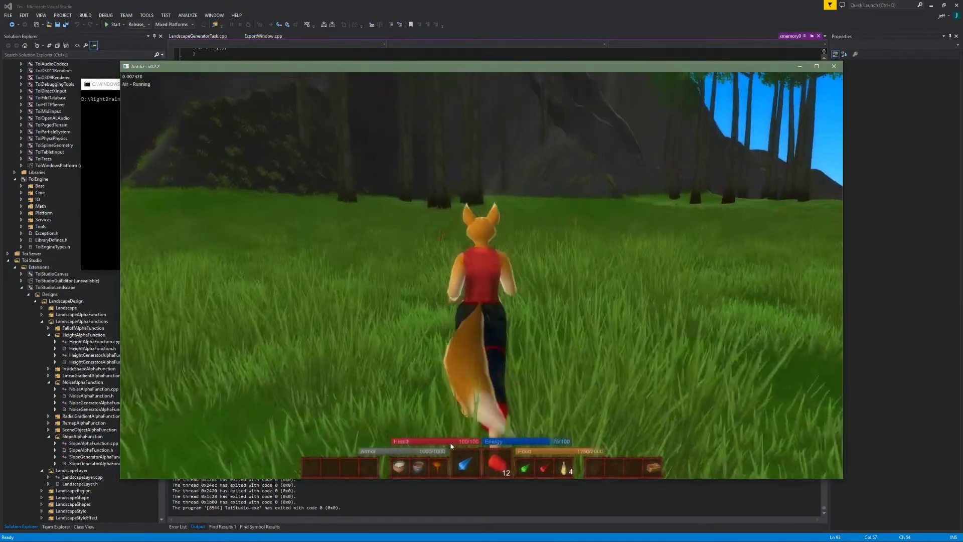
key("w")
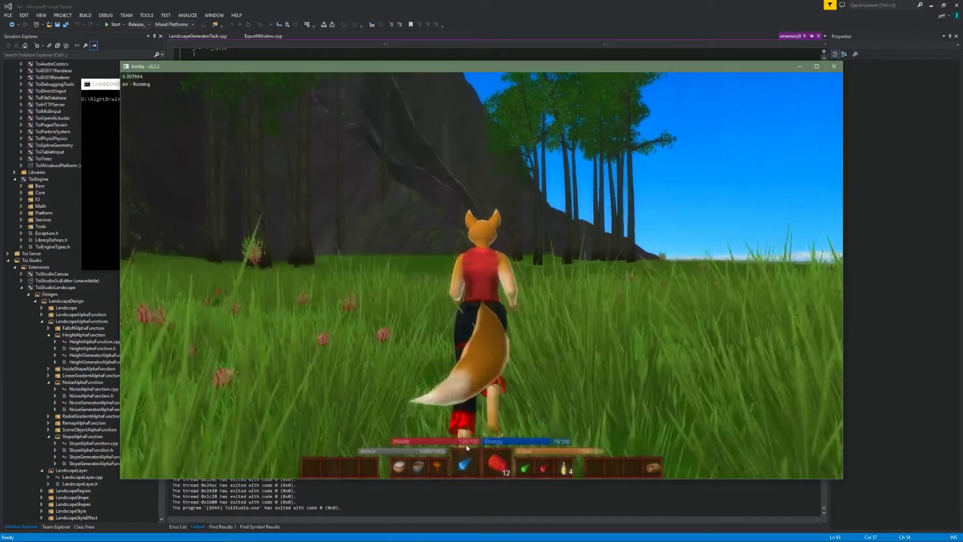
key("w")
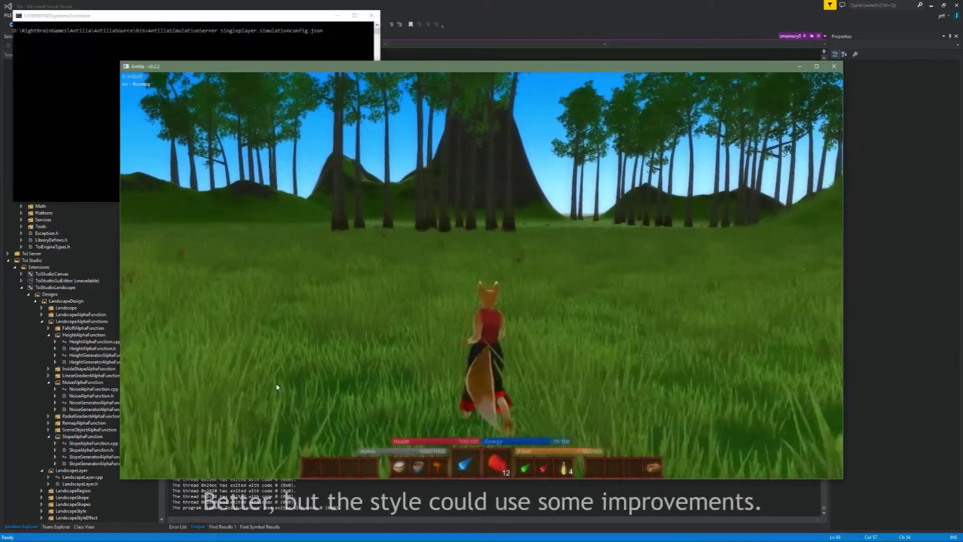
key("w")
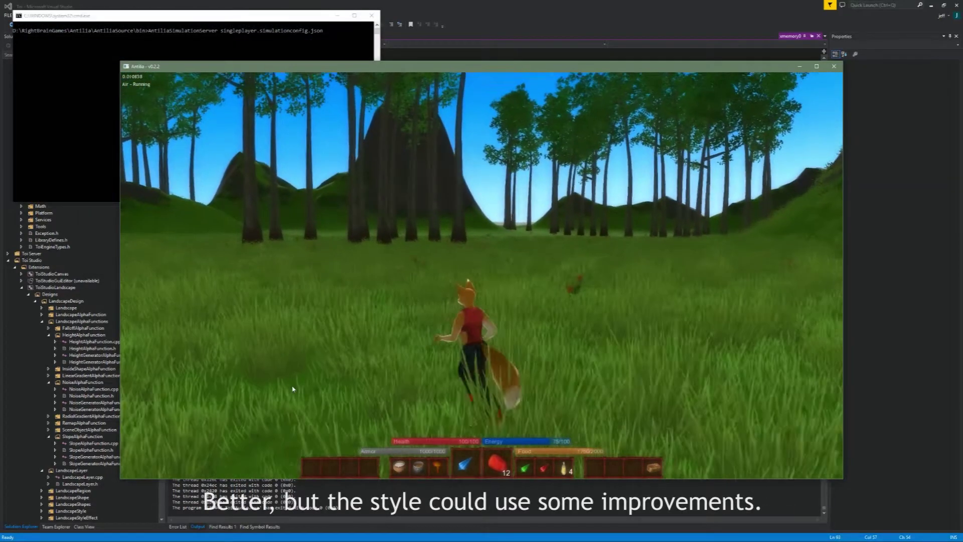
key("w")
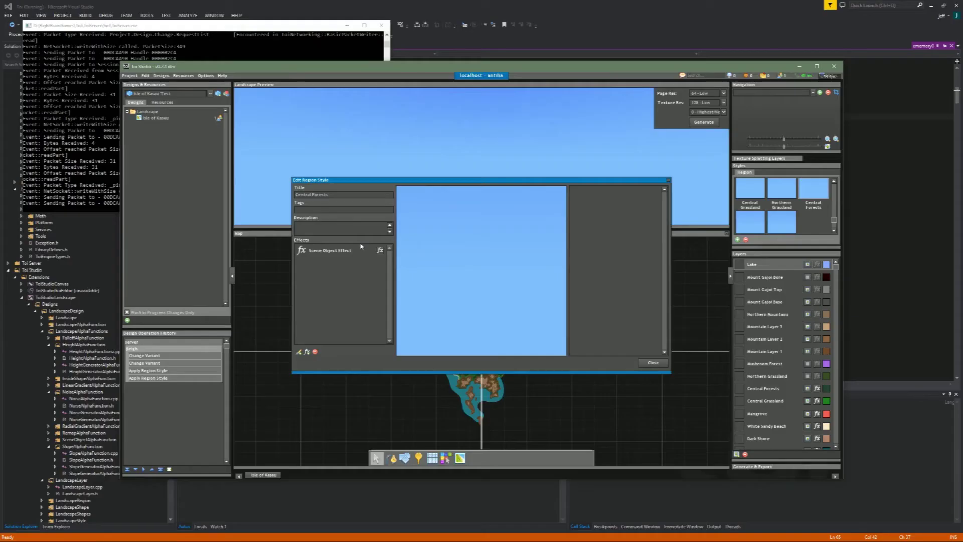
Set the Central Forests style's Scene Object Effect to 15 samples and lower its trees with the Y offset
left_click(354, 250)
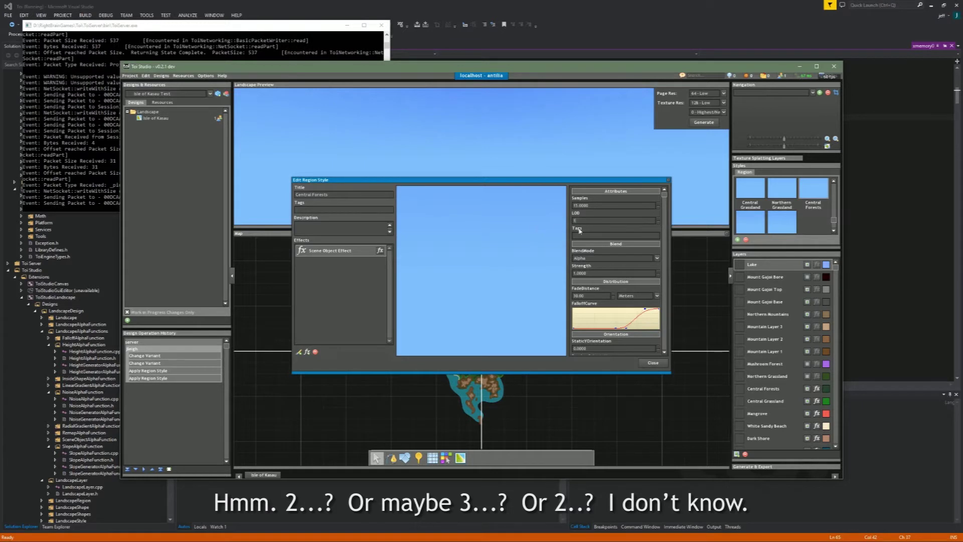
type("2")
left_click_drag(666, 198, 666, 346)
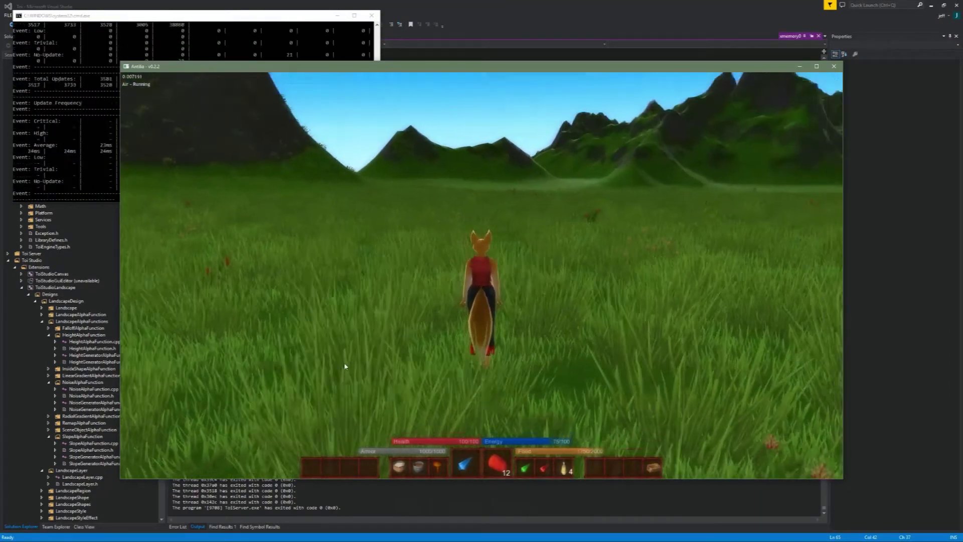
Inspect the grassland from above and below the terrain in the game to locate the lowered trees
right_click_drag(345, 366, 169, 365)
key("Page_Down")
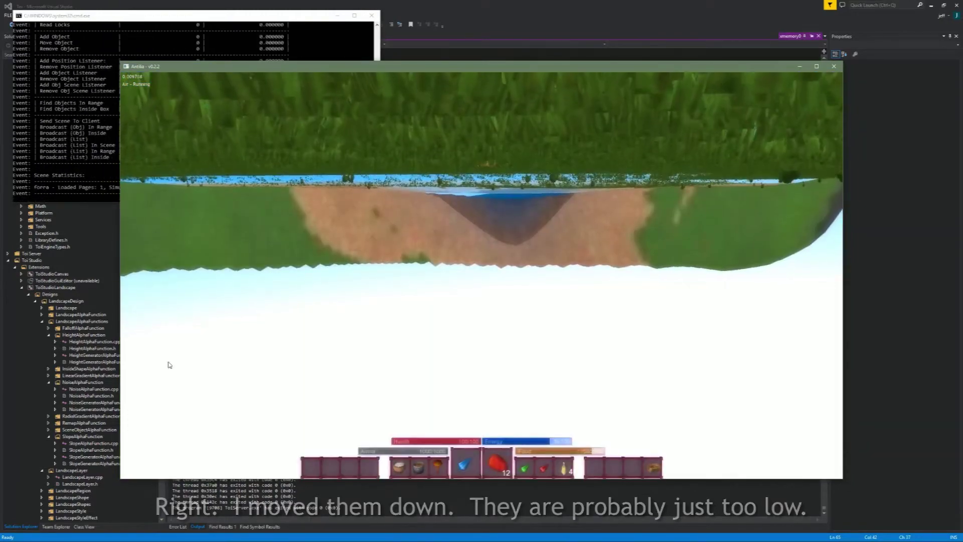
right_click_drag(168, 365, 256, 355)
right_click_drag(279, 350, 465, 344)
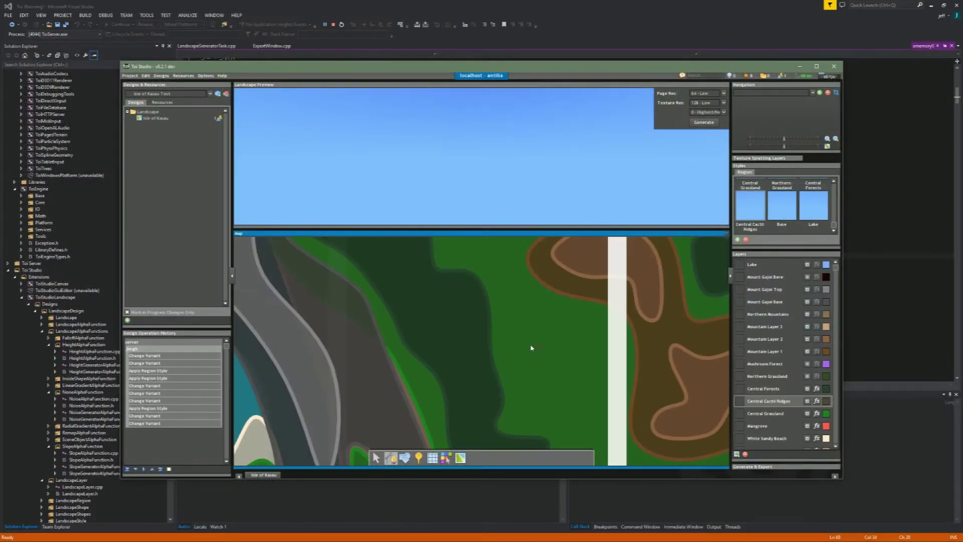
Draw a small four-pointed ridge on the Central Cacti Ridges layer in the grassland east of the dark forest area
mouse_move(530, 346)
left_mouse_down()
mouse_move(543, 324)
mouse_move(558, 344)
mouse_move(587, 348)
mouse_move(546, 352)
mouse_move(550, 377)
left_mouse_up()
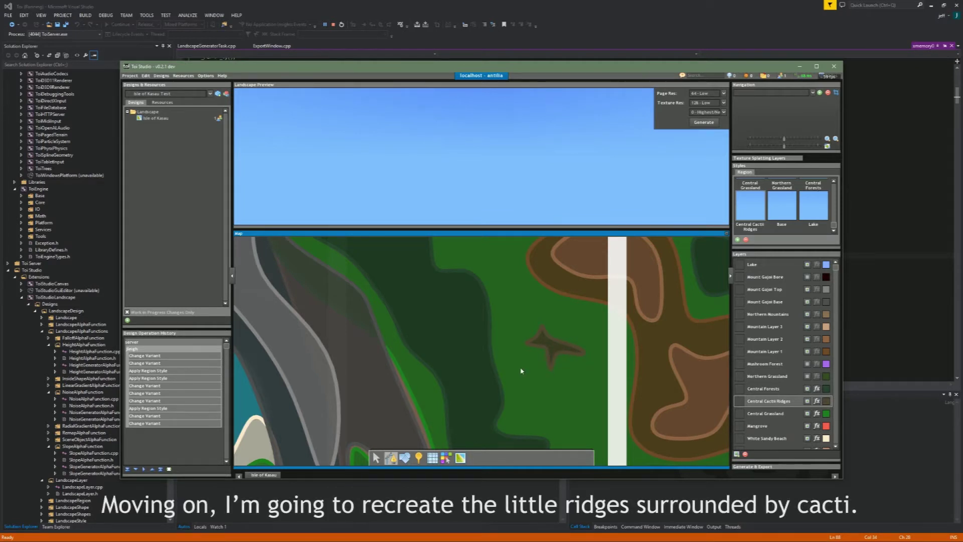
Draw four more small pointed ridges around the existing one on the Central Cacti Ridges layer
mouse_move(525, 366)
left_mouse_down()
mouse_move(526, 381)
mouse_move(551, 389)
mouse_move(524, 386)
mouse_move(515, 407)
mouse_move(514, 394)
mouse_move(529, 394)
mouse_move(519, 382)
mouse_move(563, 383)
mouse_move(570, 317)
mouse_move(601, 335)
left_mouse_up()
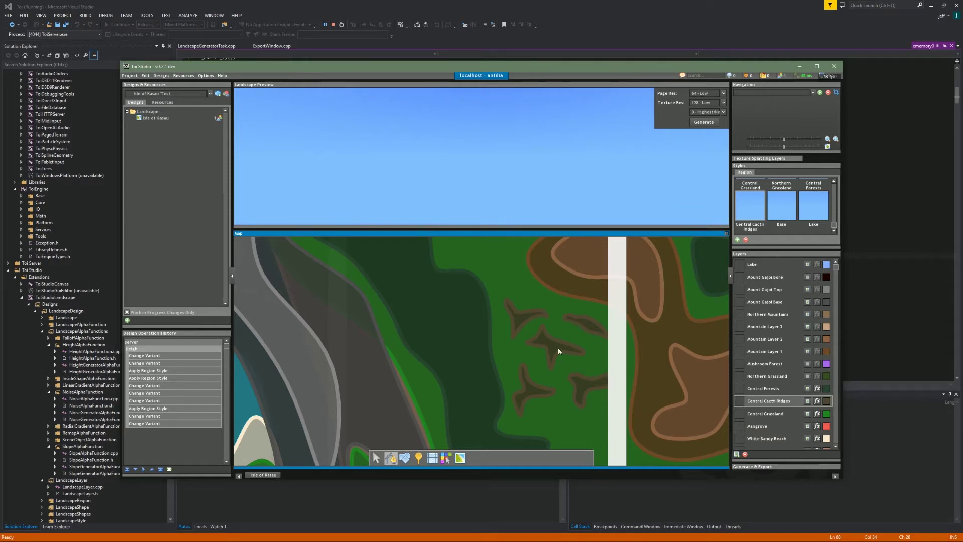
middle_click_drag(558, 347, 519, 346)
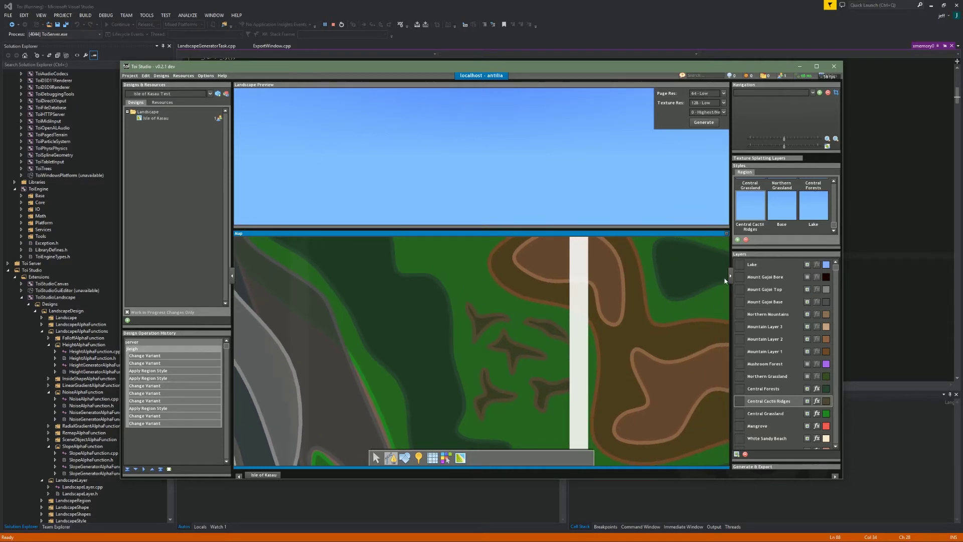
Add a Scene Object Effect to the Central Cacti Ridges style and shape its distribution falloff curve into a narrow hump near the start
double_click(748, 216)
left_click(307, 352)
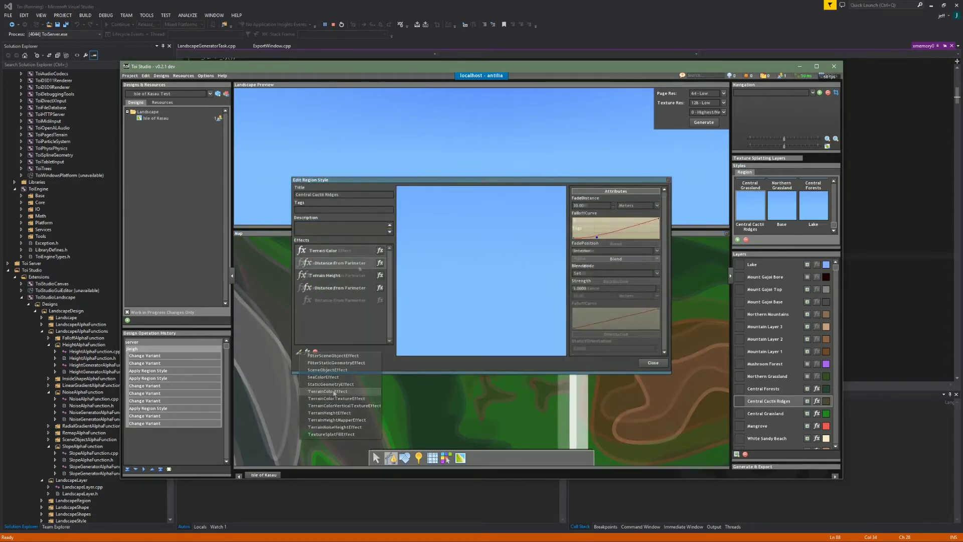
left_click(326, 370)
left_click_drag(658, 310, 605, 327)
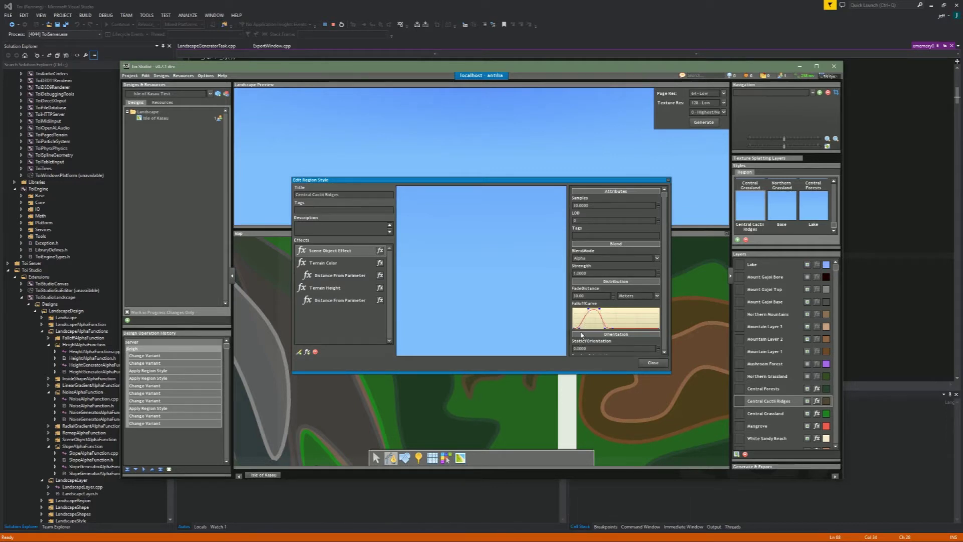
mouse_move(575, 329)
left_mouse_down()
mouse_move(580, 312)
mouse_move(580, 329)
left_mouse_up()
left_click_drag(605, 327, 596, 328)
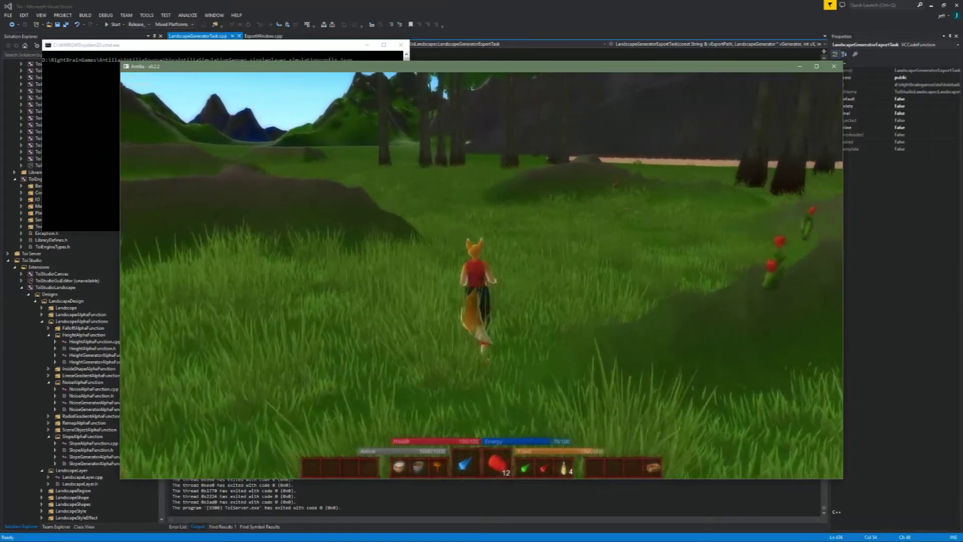
Run the character across the grassland in the Antilia game to inspect the transition between the forest, grass and sandy mountain edge
mouse_move(956, 312)
right_mouse_down()
mouse_move(885, 309)
mouse_move(962, 322)
mouse_move(962, 291)
mouse_move(962, 346)
mouse_move(962, 306)
mouse_move(962, 317)
right_mouse_up()
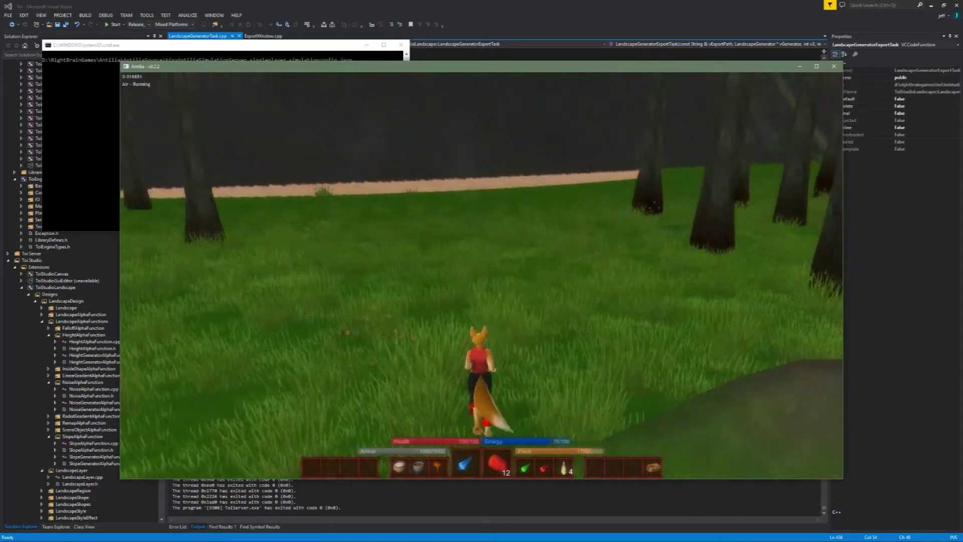
key("w")
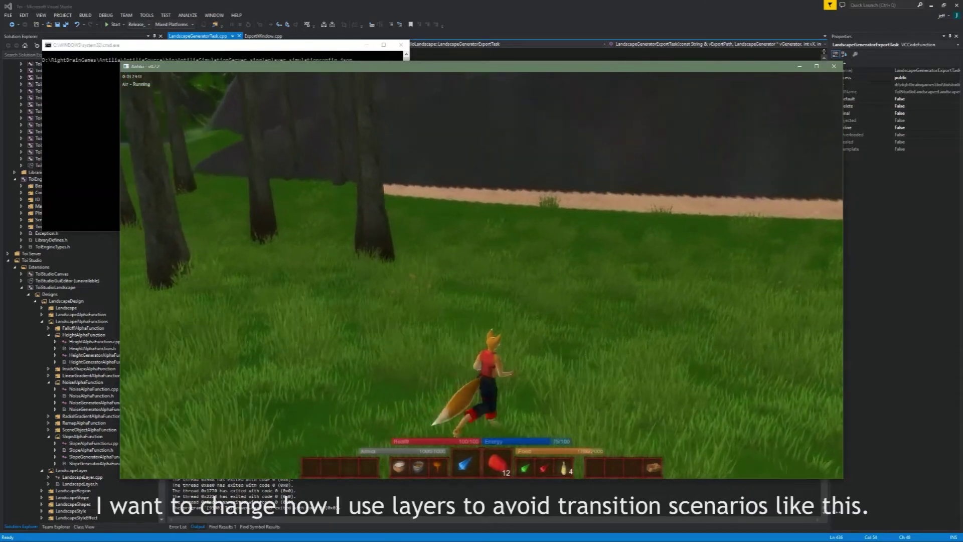